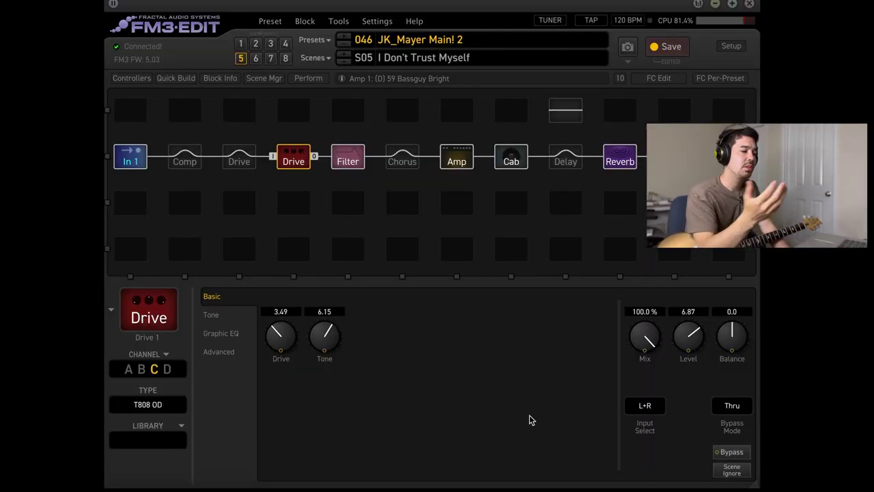
# Engage the Drive 2 block with the FET Boost and bypass the Drive 1 block with the T808 OD
pyautogui.click(239, 161)
pyautogui.click(290, 163)
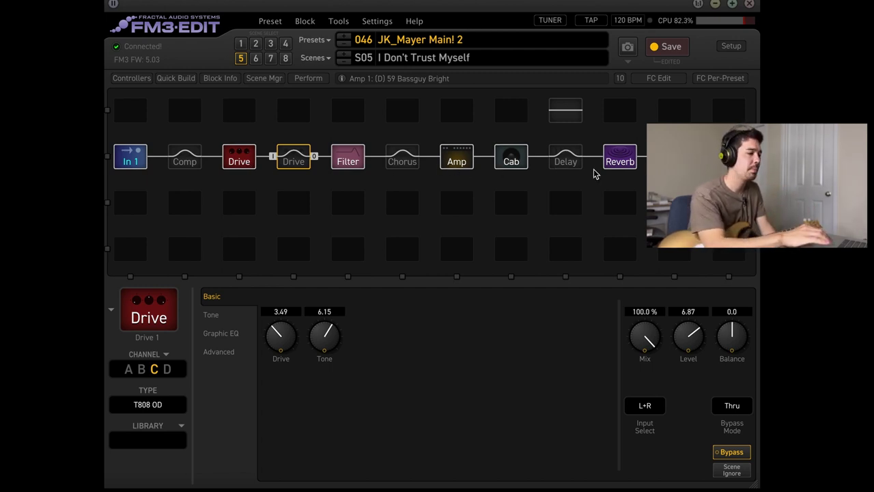
# Open the Amp block's settings, and bypass the Drive 2 and Filter blocks to isolate the base amp tone
pyautogui.click(456, 155)
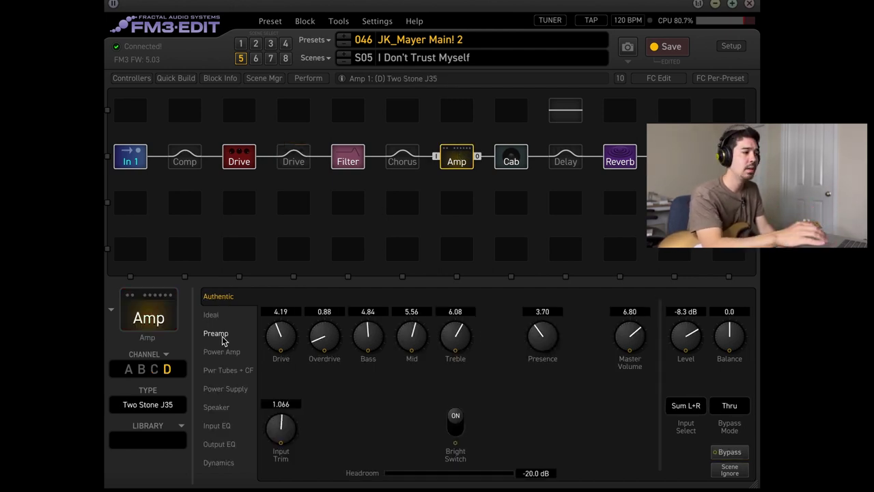
pyautogui.click(240, 161)
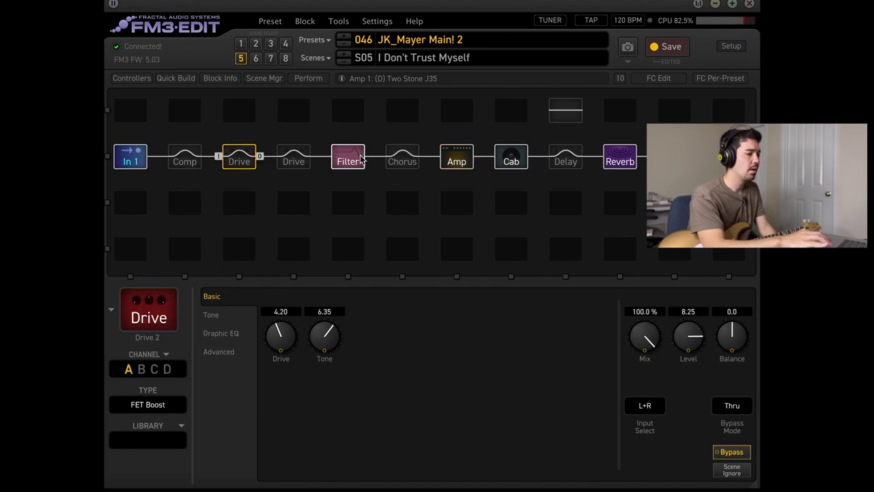
pyautogui.click(353, 161)
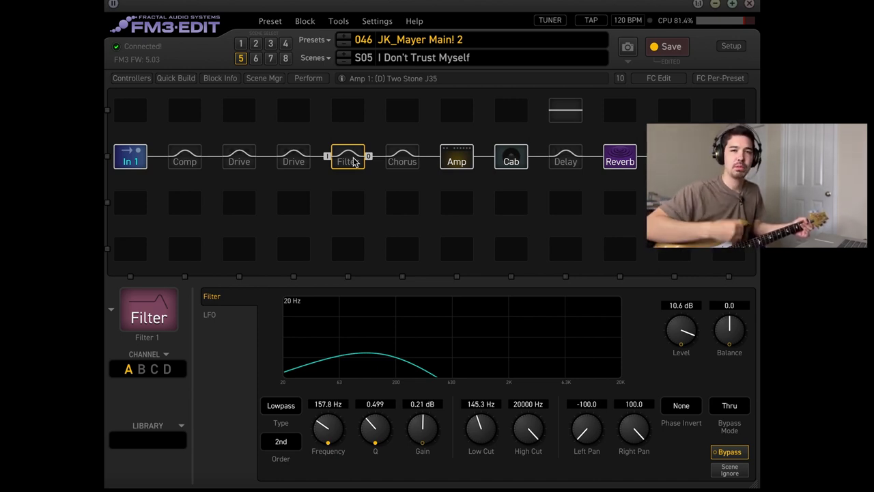
# Review the Amp block's Dynamics and Ideal settings, the Cab block's cabinet, Preamp and Room/Air settings, and the Reverb block's basic settings
pyautogui.click(466, 160)
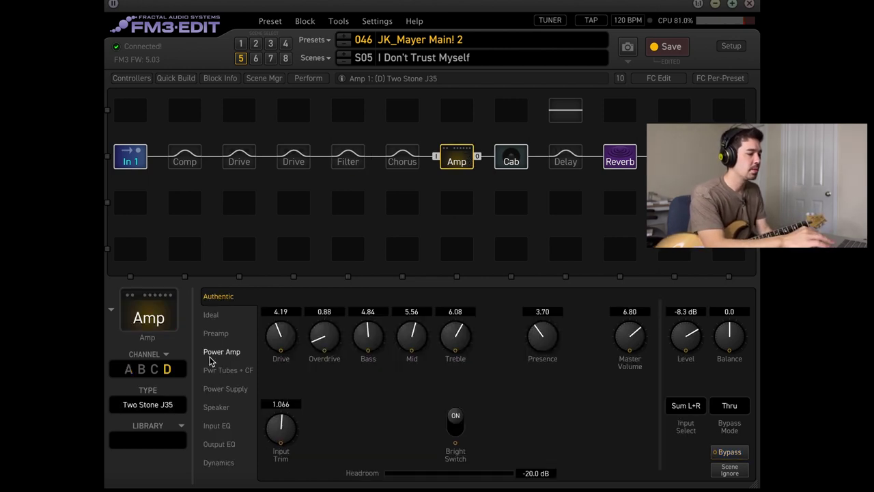
pyautogui.click(218, 463)
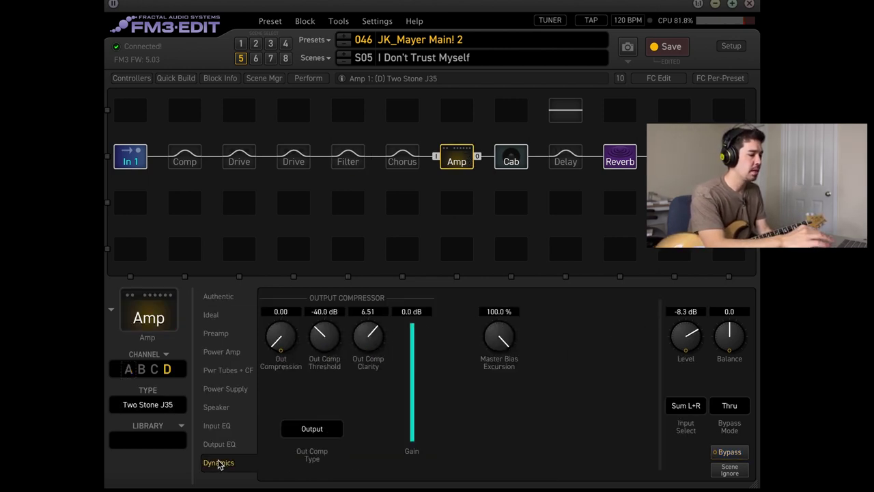
pyautogui.click(219, 321)
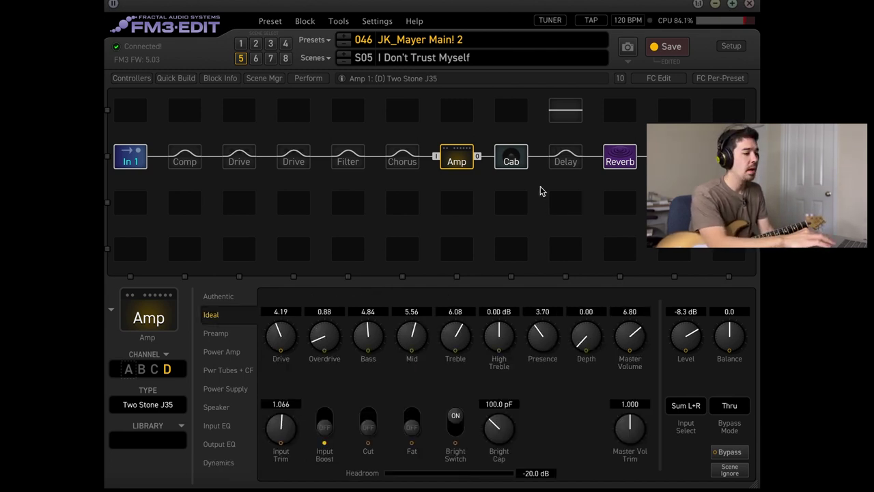
pyautogui.click(517, 163)
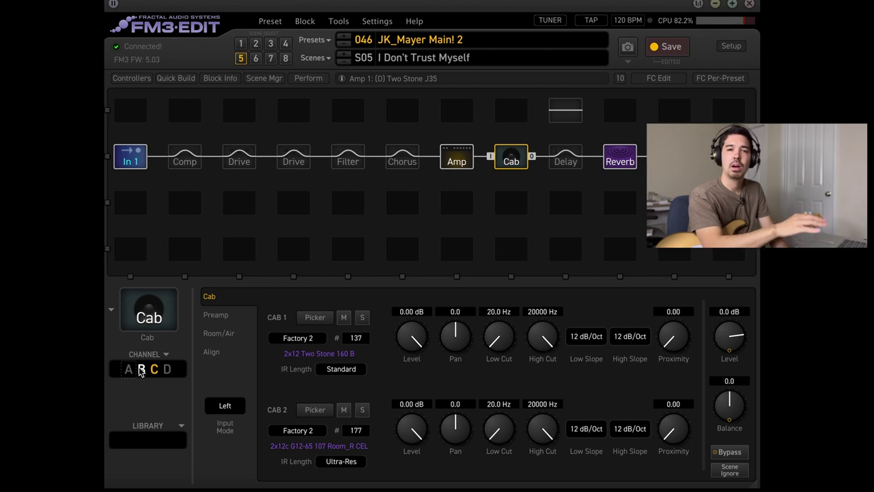
pyautogui.click(216, 315)
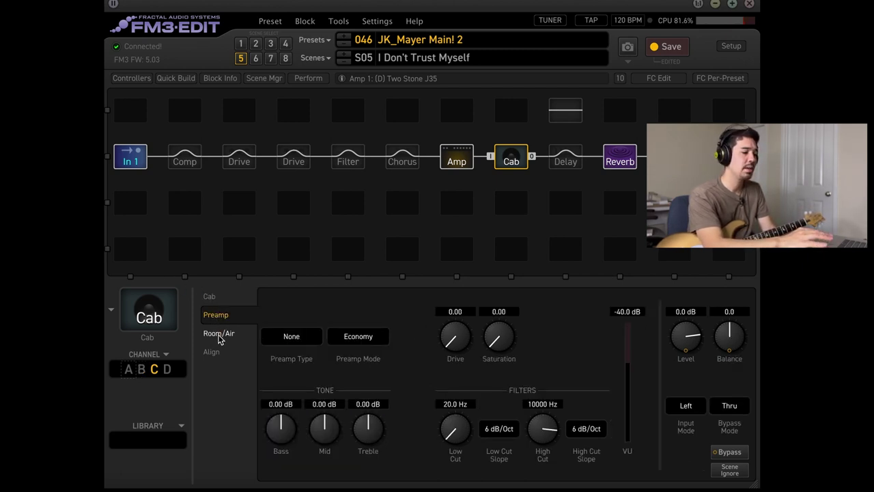
pyautogui.click(220, 334)
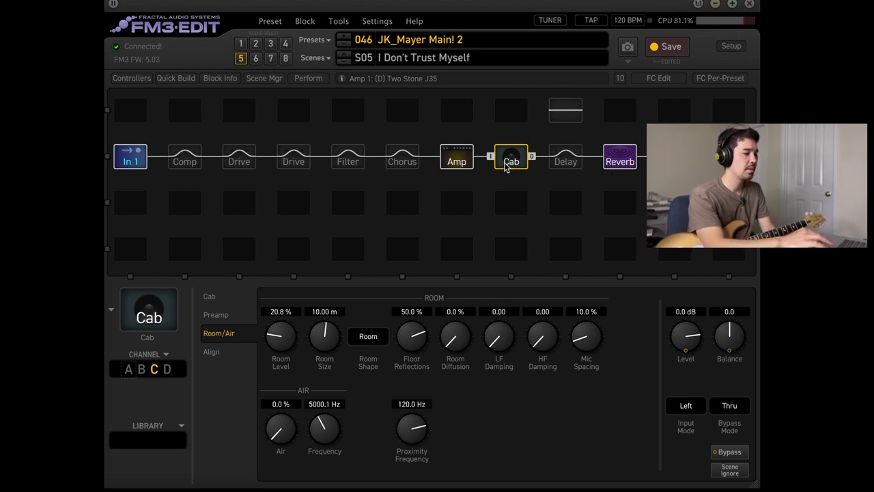
pyautogui.click(619, 165)
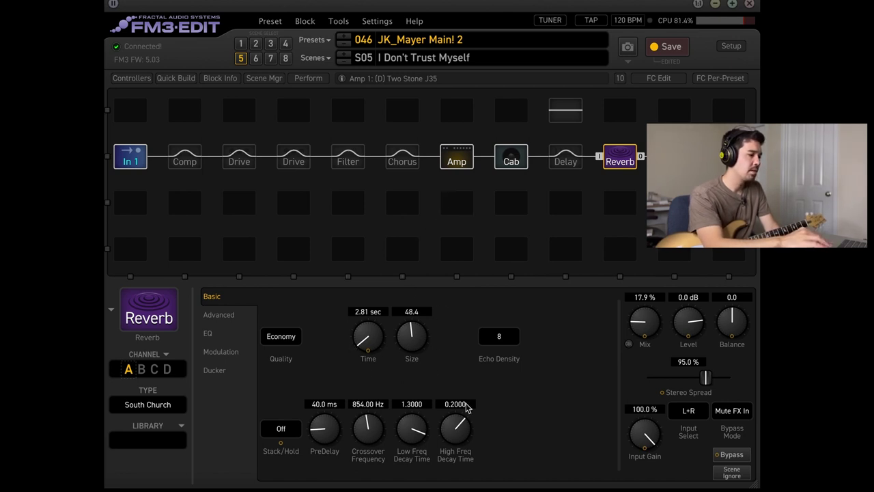
# Re-engage the Drive 2 and Filter blocks in the signal chain
pyautogui.click(244, 164)
pyautogui.click(347, 162)
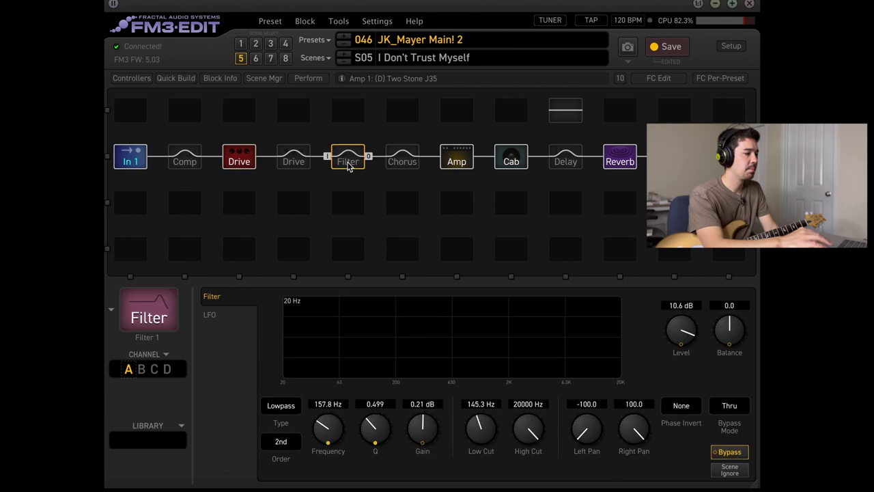
# Review the Drive 2 block's Basic, Tone, Graphic EQ and Advanced settings
pyautogui.click(240, 162)
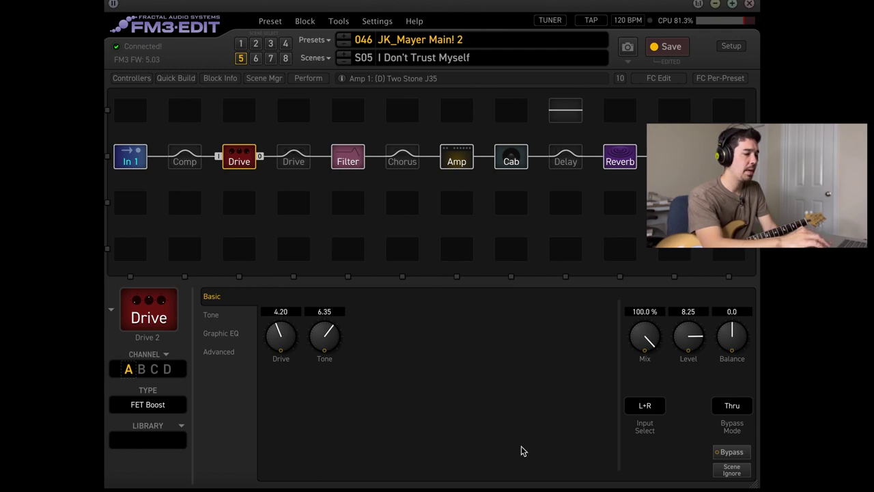
pyautogui.click(213, 316)
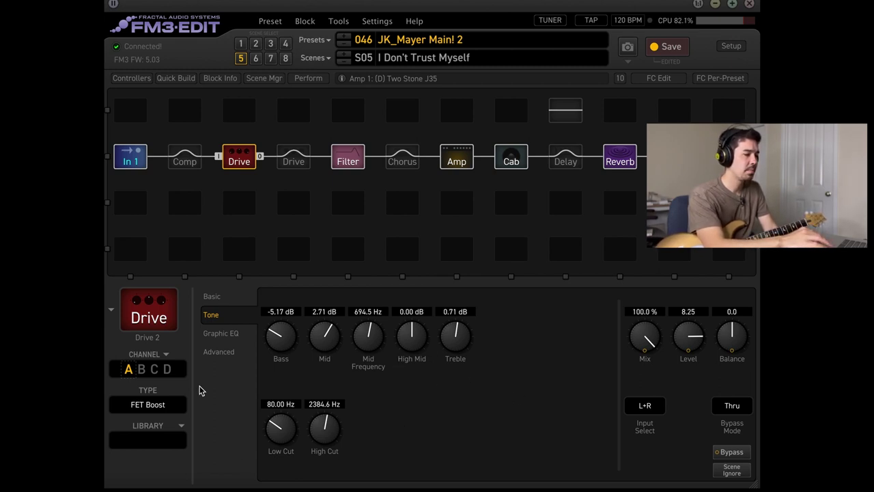
pyautogui.click(213, 340)
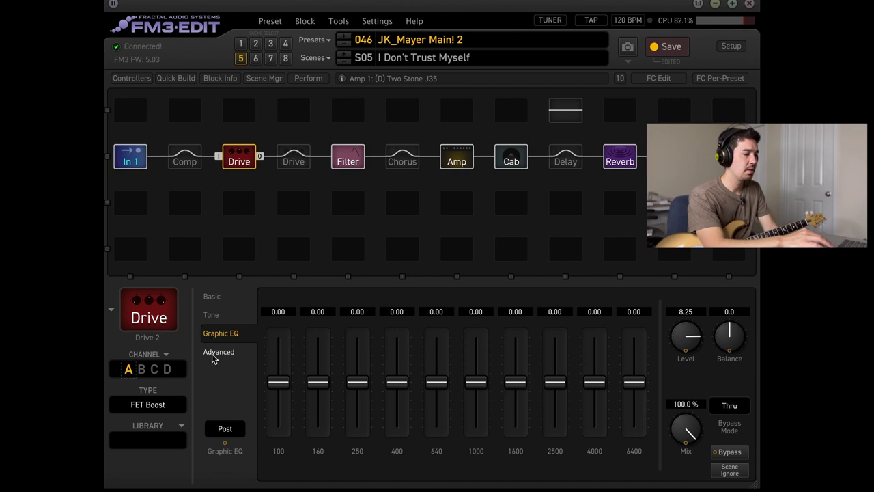
pyautogui.click(214, 359)
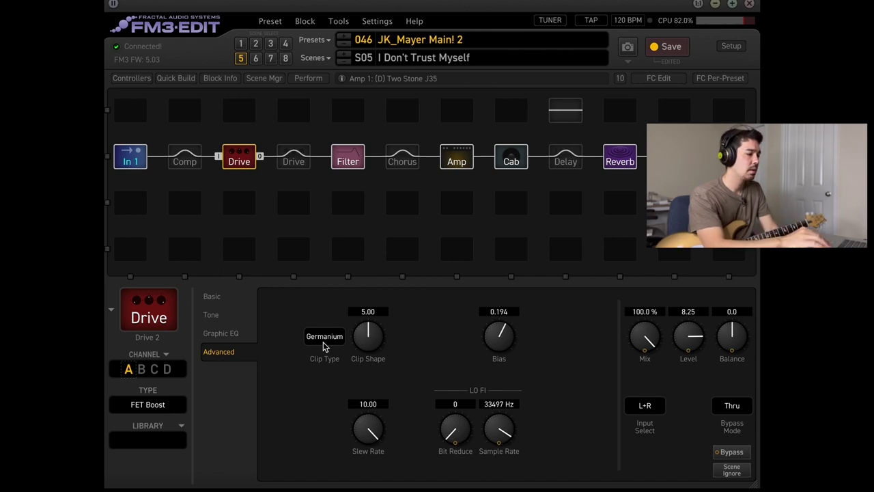
pyautogui.click(213, 298)
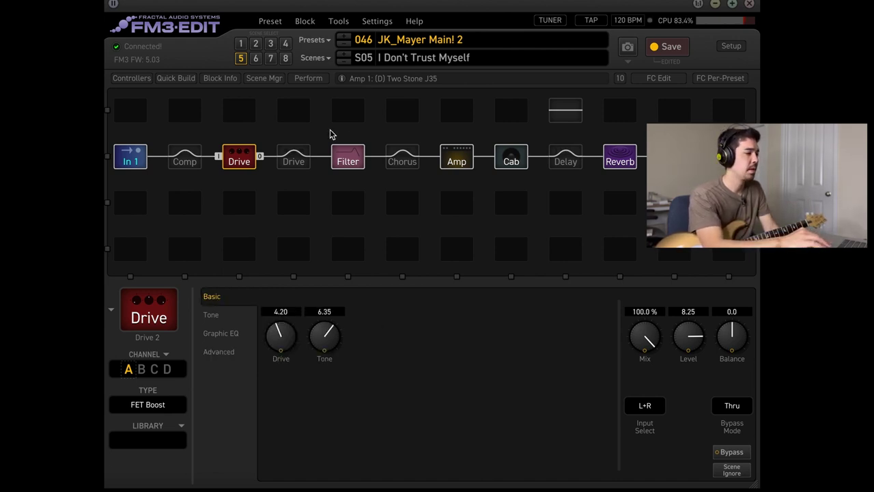
# Examine the Filter block's settings and the modifiers attached to its Frequency and Q parameters
pyautogui.click(344, 157)
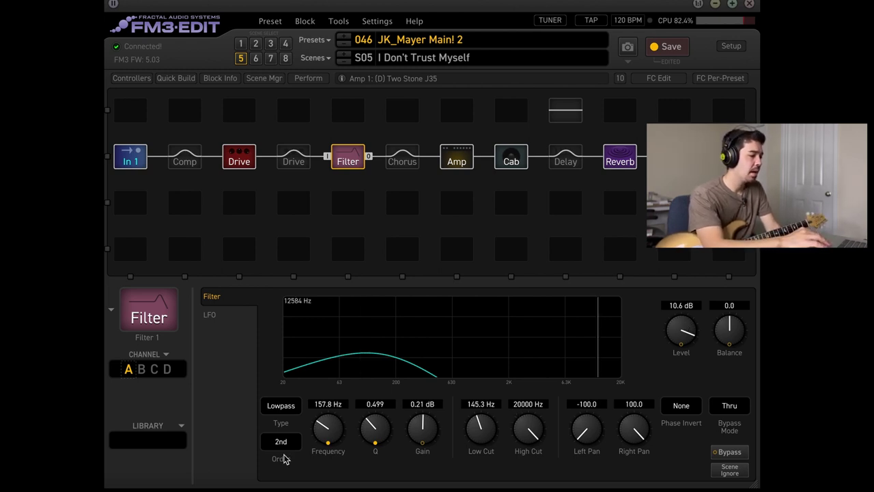
pyautogui.rightClick(332, 432)
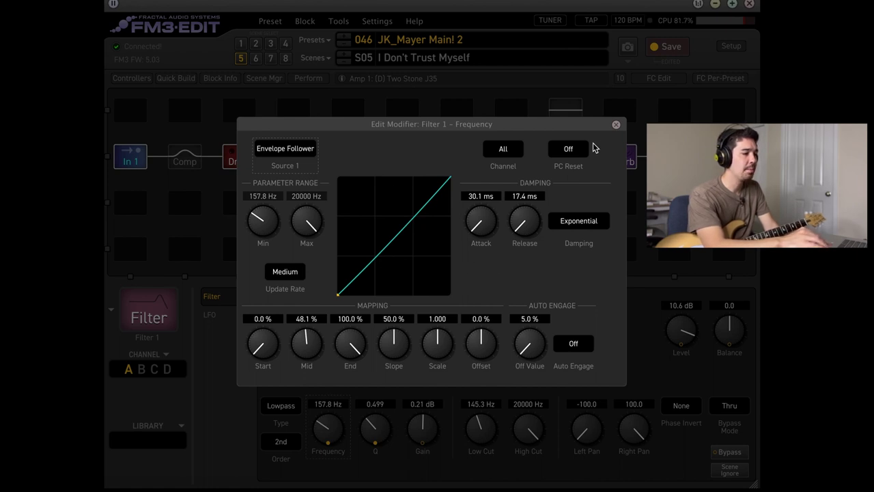
pyautogui.click(616, 124)
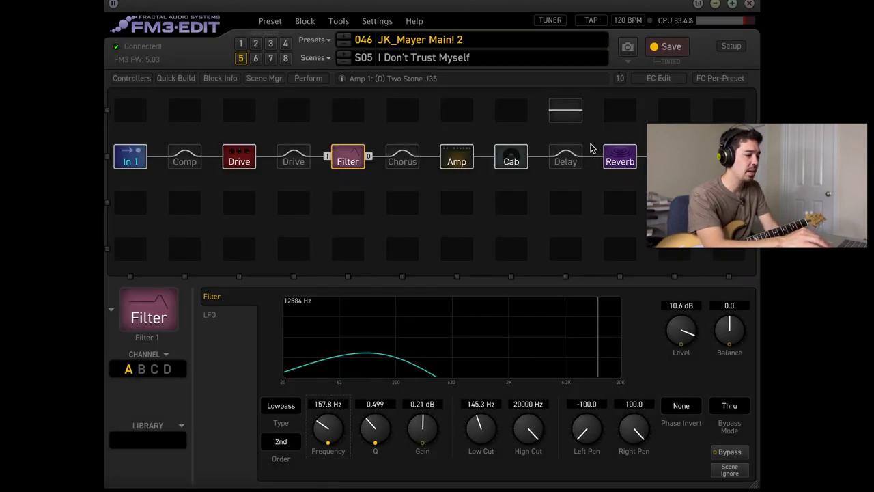
pyautogui.rightClick(380, 429)
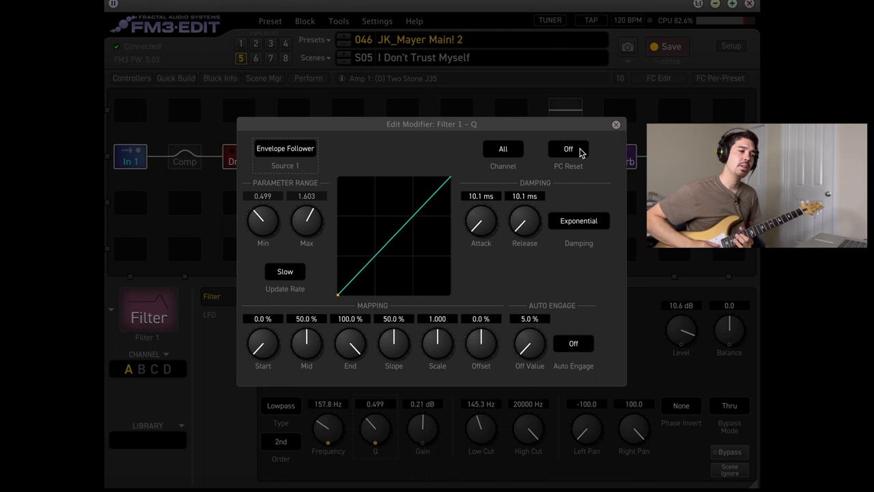
pyautogui.click(616, 125)
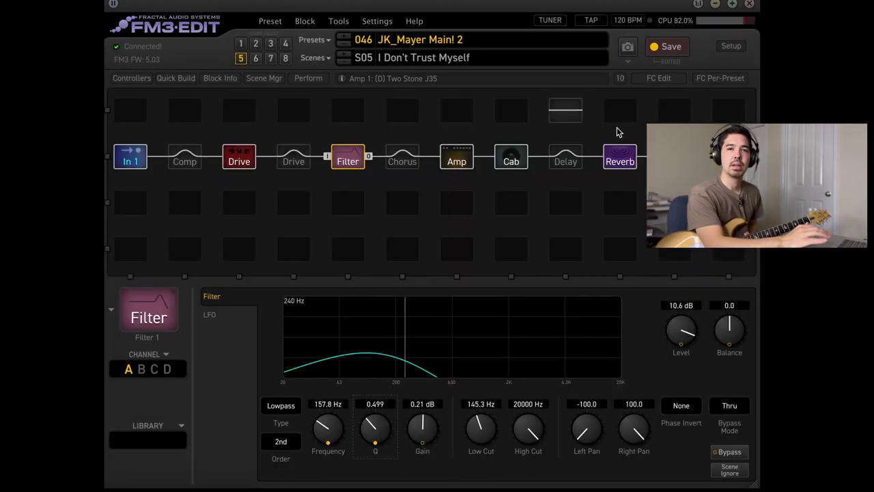
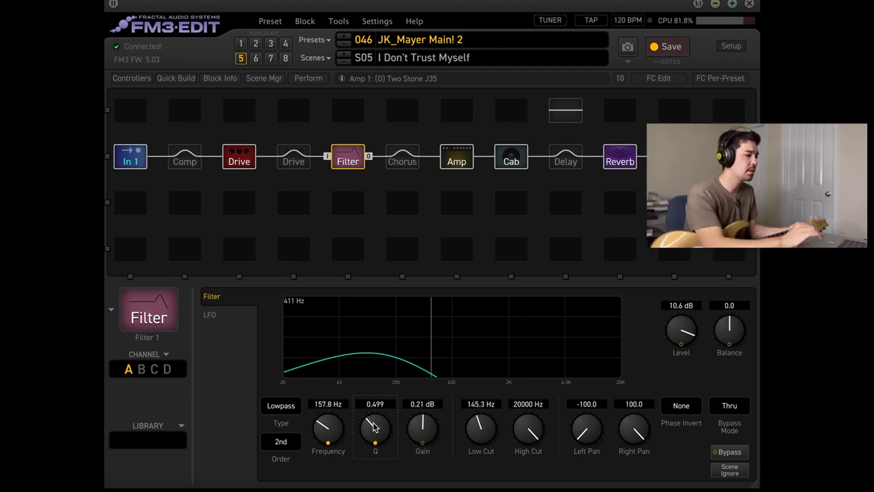
# Clear the source of the Filter's Q modifier to NONE and reassign it to Envelope Follower
pyautogui.doubleClick(375, 430)
pyautogui.click(296, 149)
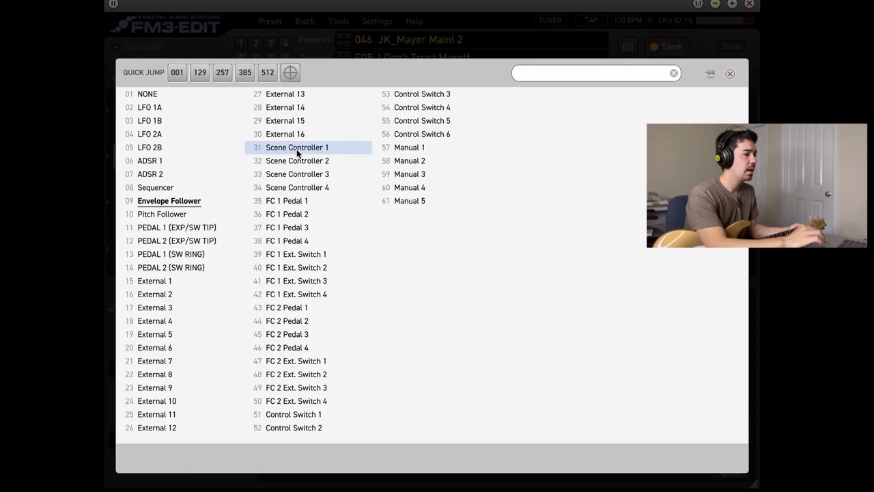
pyautogui.click(159, 96)
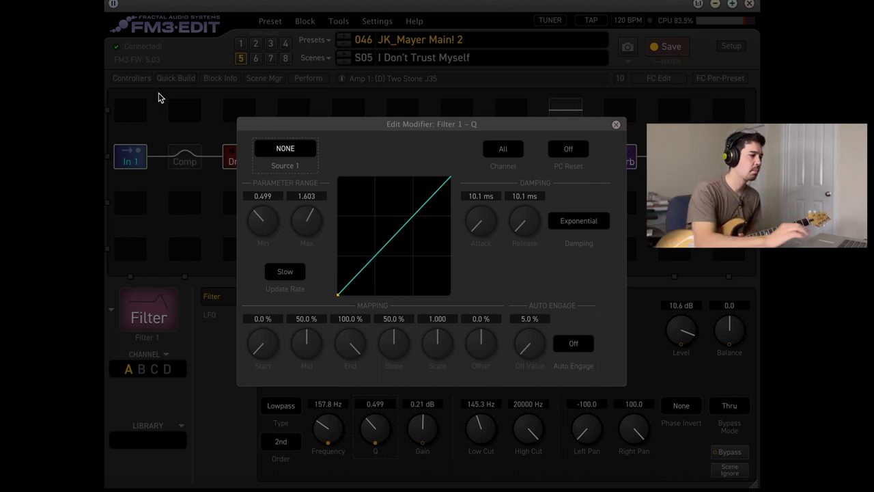
pyautogui.click(284, 152)
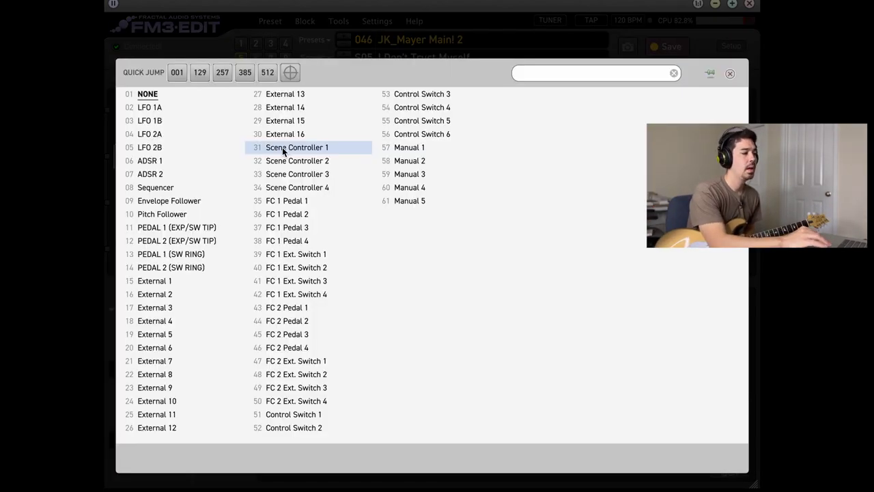
pyautogui.click(196, 200)
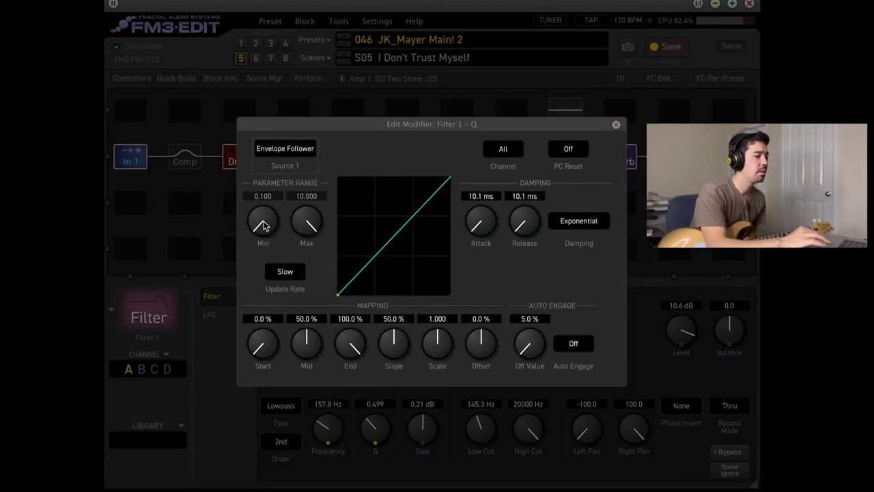
# Set the Q modifier's parameter range to a minimum of 0.495 and a maximum of 1.603, and close the modifier editor
pyautogui.moveTo(258, 233); pyautogui.dragTo(286, 157)
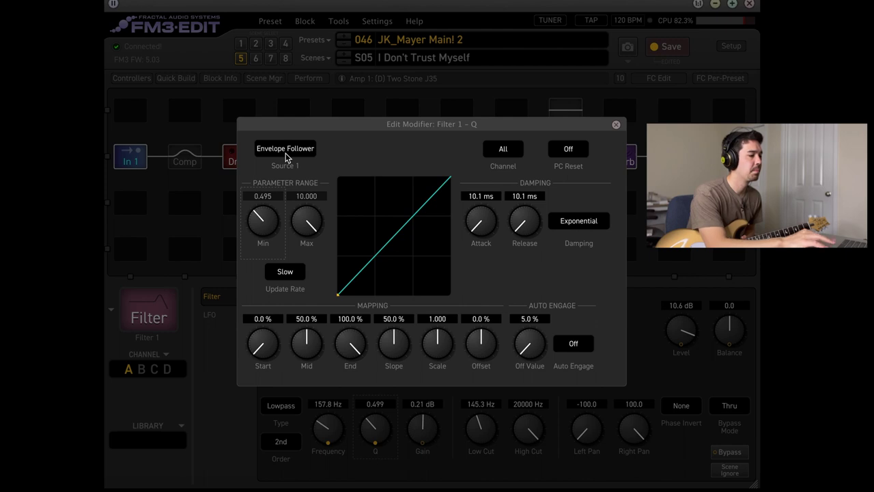
pyautogui.moveTo(312, 219); pyautogui.dragTo(296, 316)
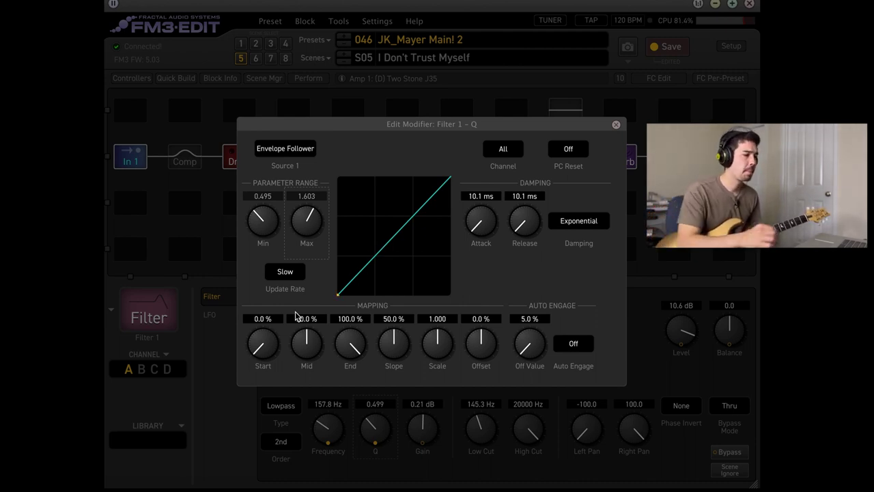
pyautogui.click(615, 125)
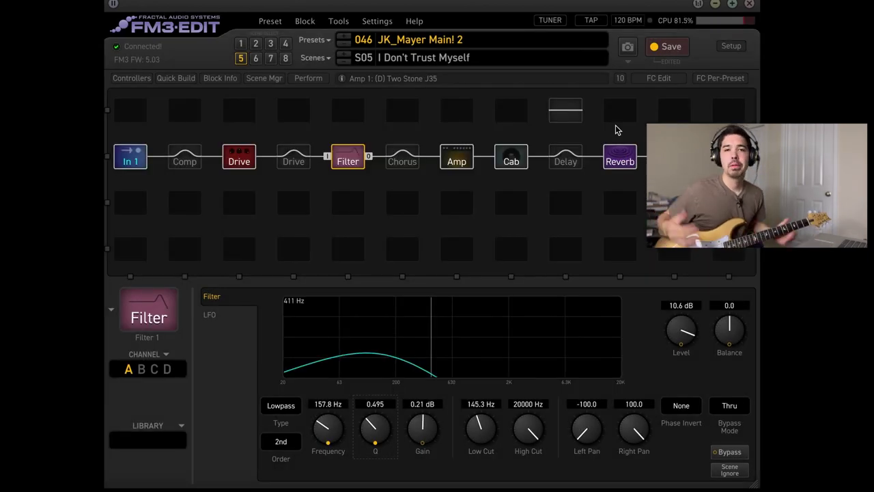